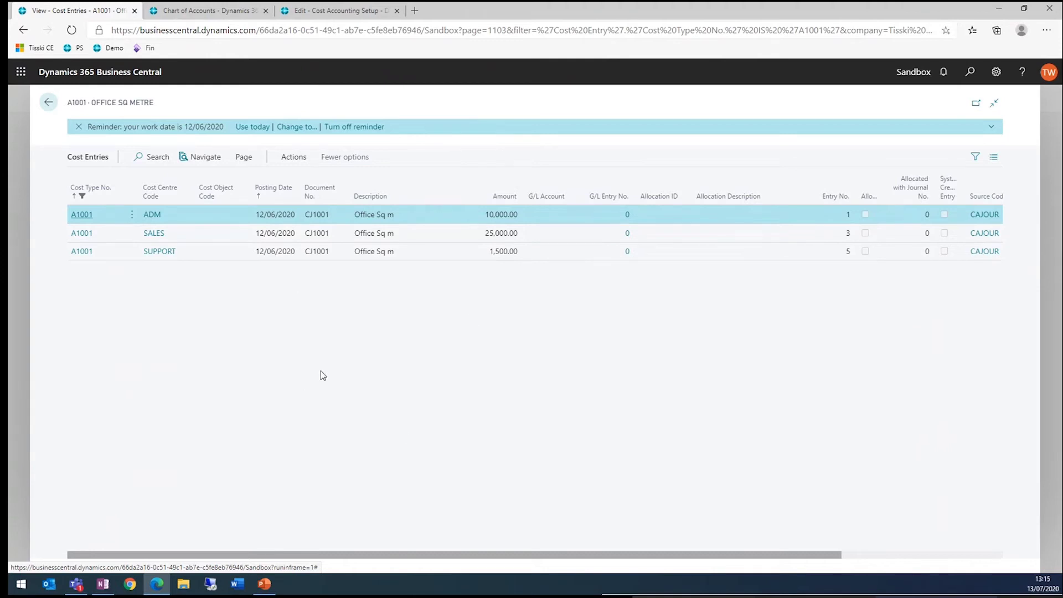
Return to the Cost Types list and transfer the income statement accounts from the chart of accounts into it
click(48, 102)
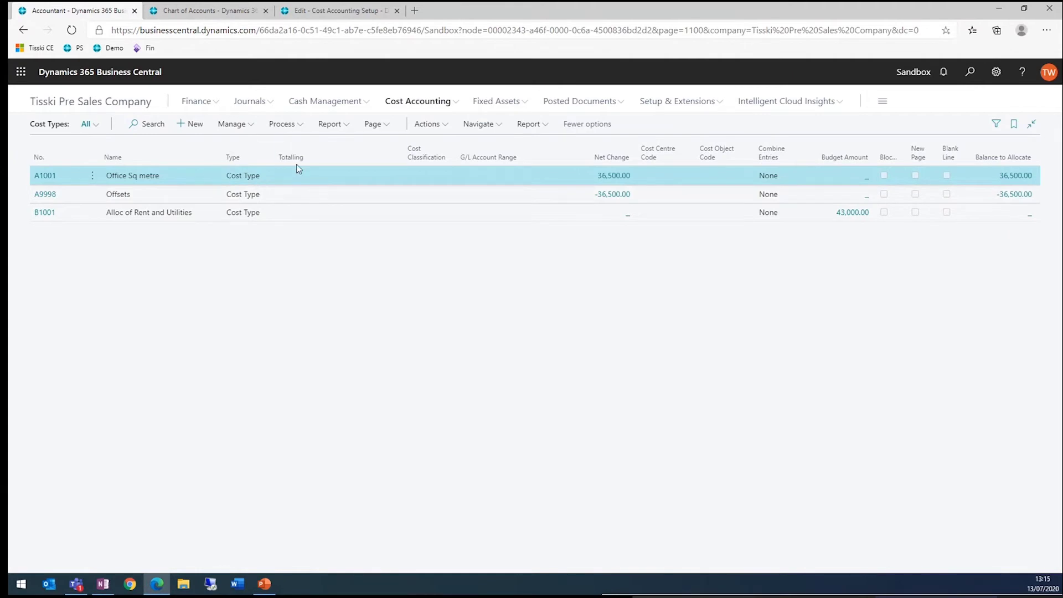
click(282, 129)
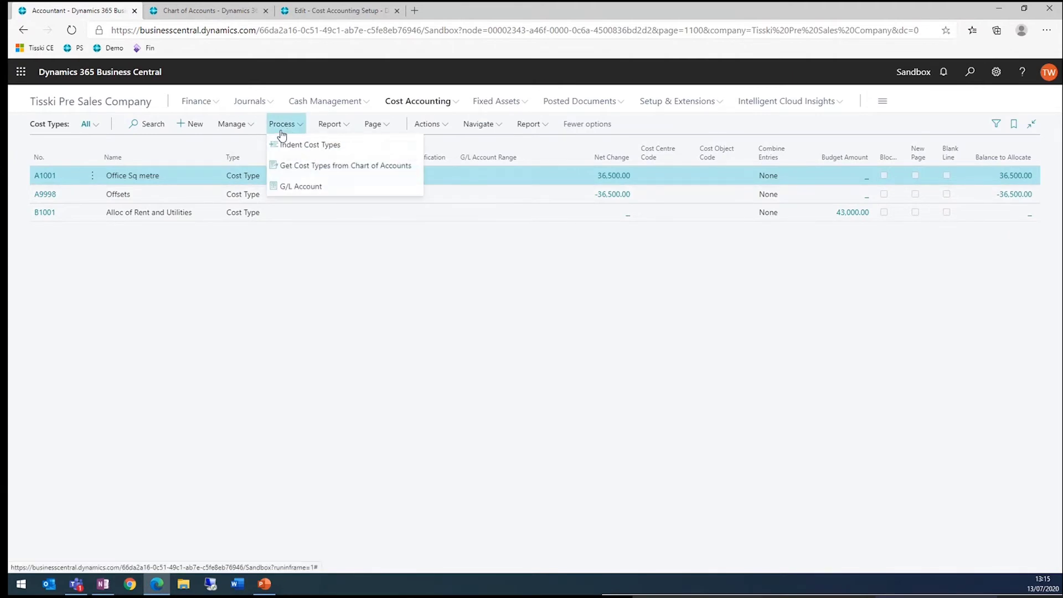
click(348, 165)
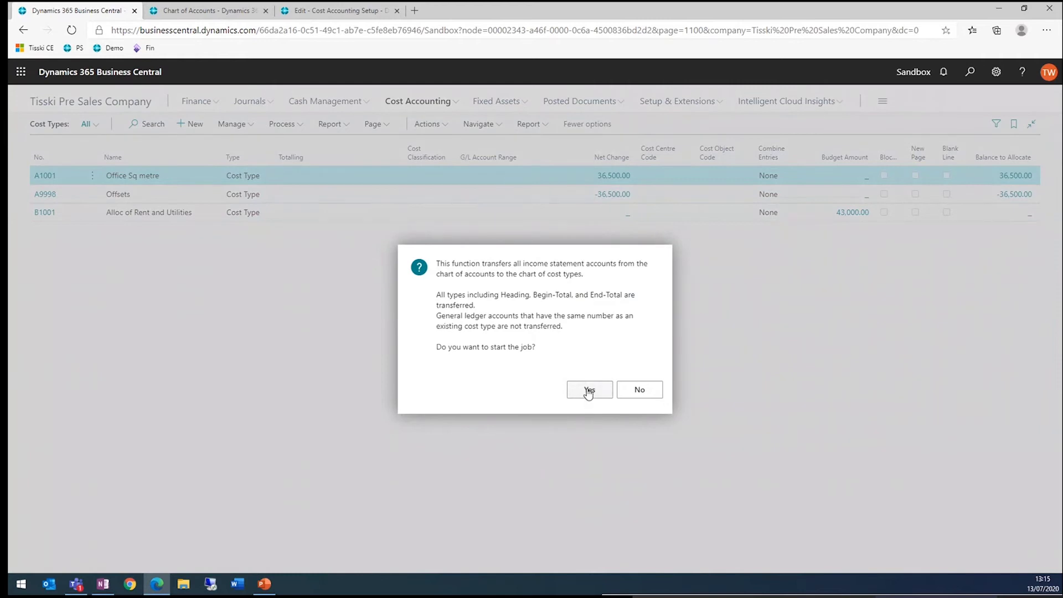
click(586, 390)
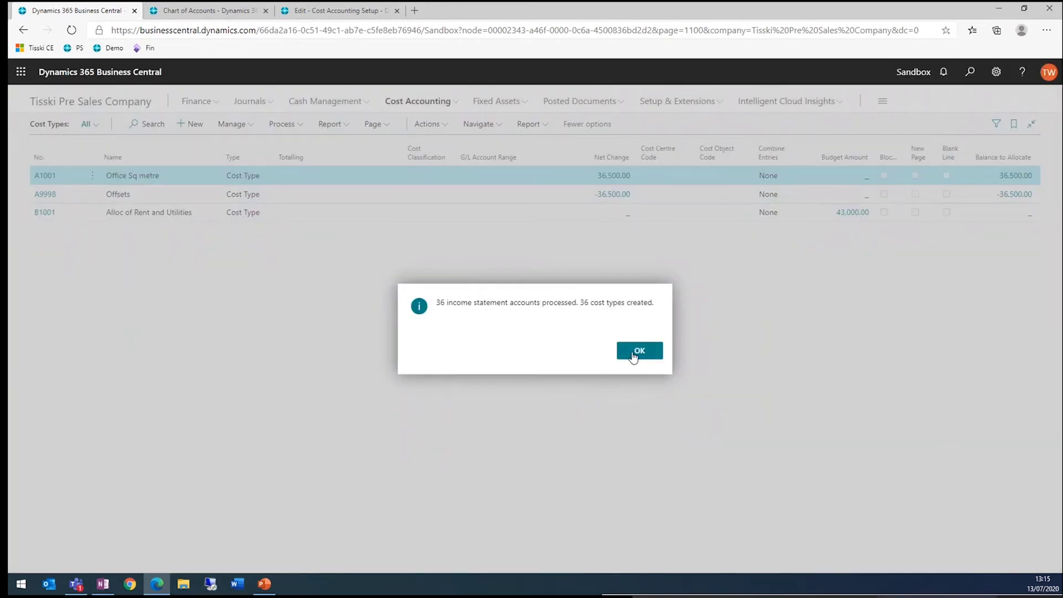
click(637, 352)
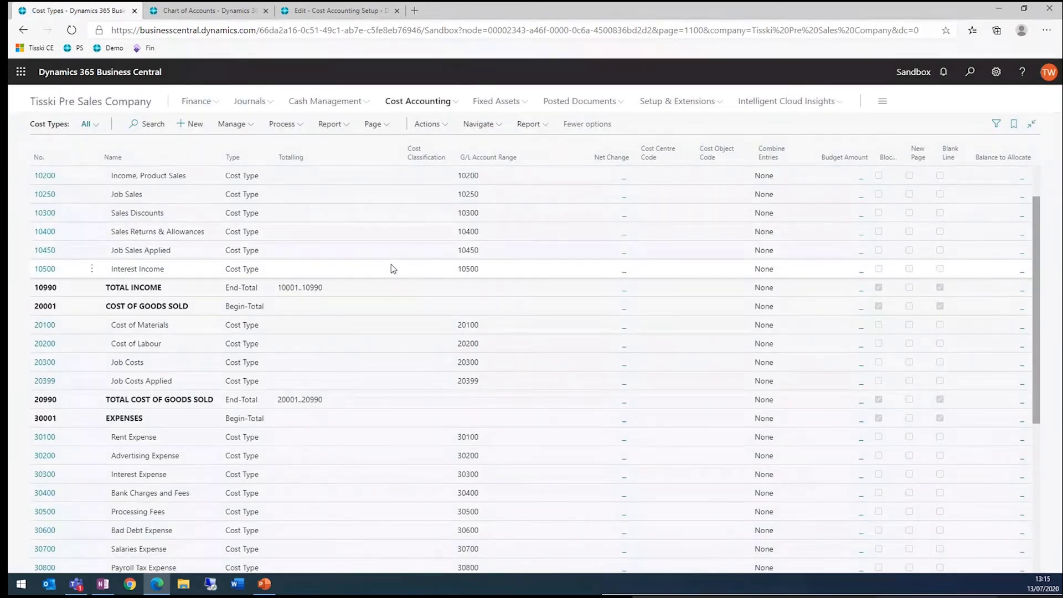
scroll(392, 265, up, 1)
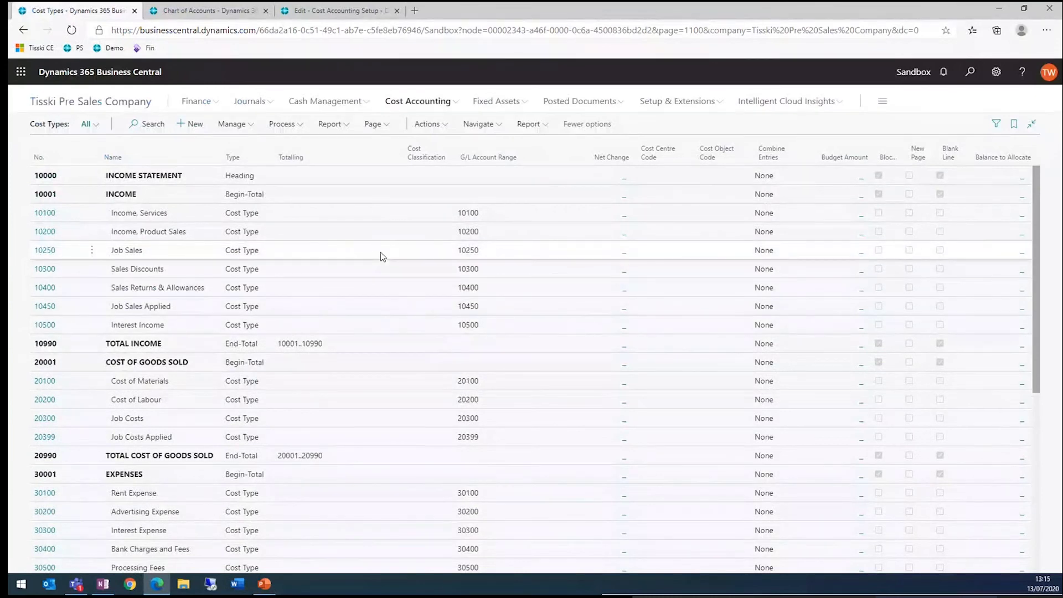
scroll(381, 252, down, 6)
scroll(380, 248, up, 7)
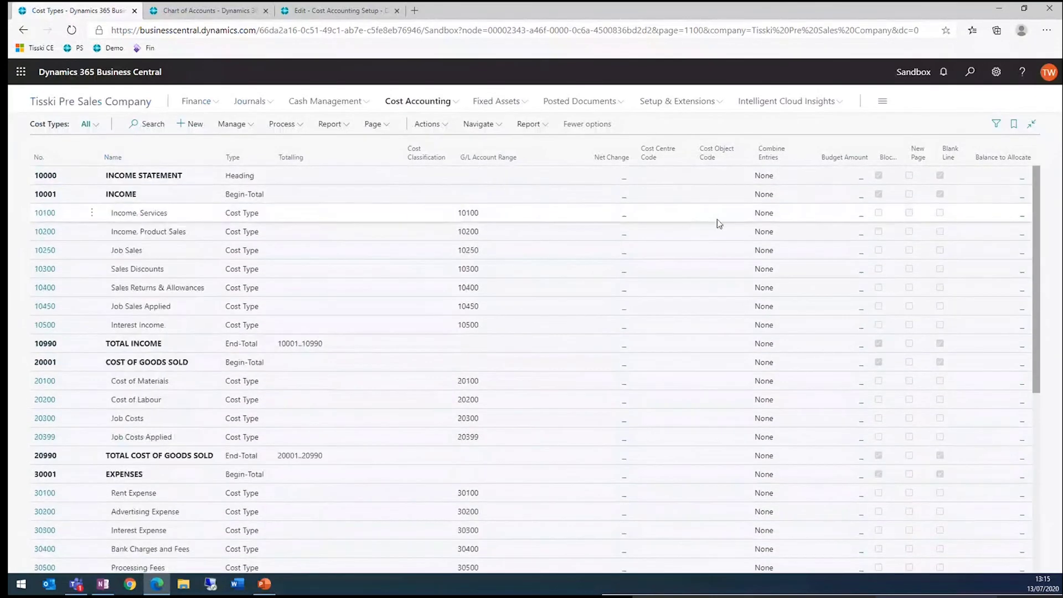
Search for "trans gl" and run the Transfer GL Entries to CA task
click(970, 79)
text(trans f)
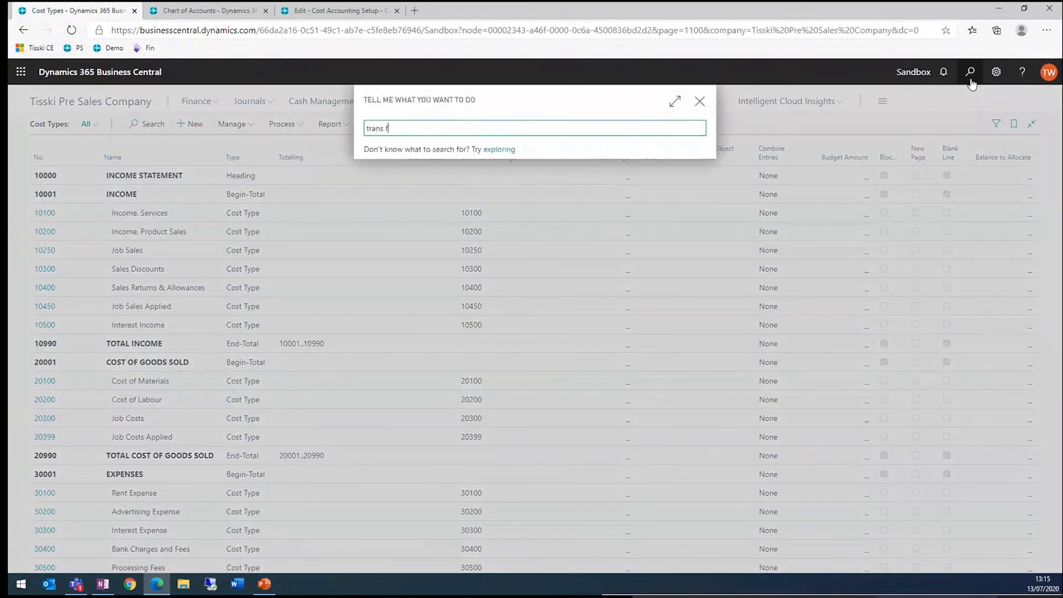
key(BackSpace)
text(gl)
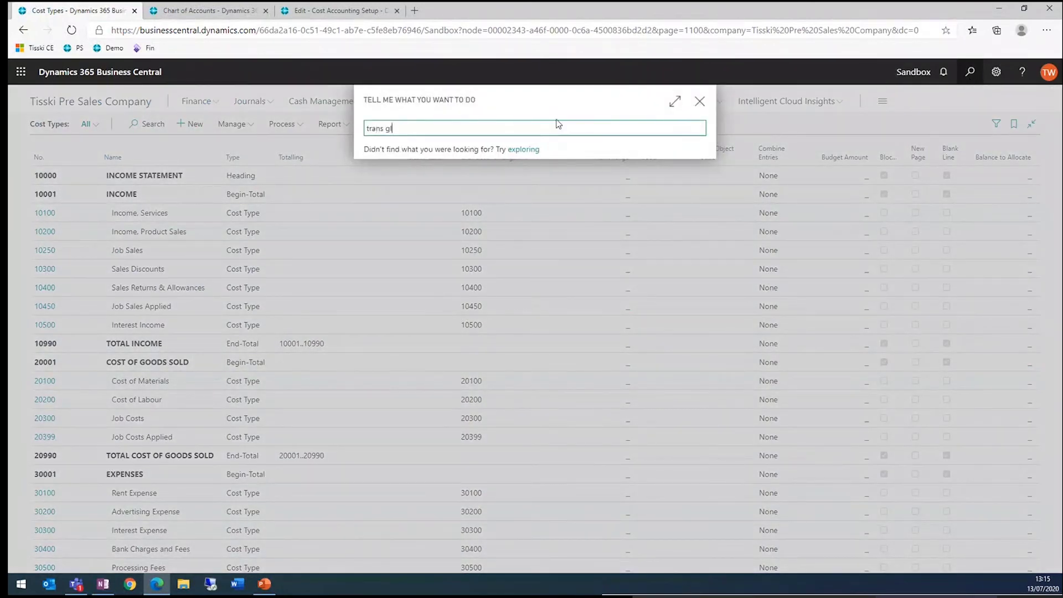
click(443, 176)
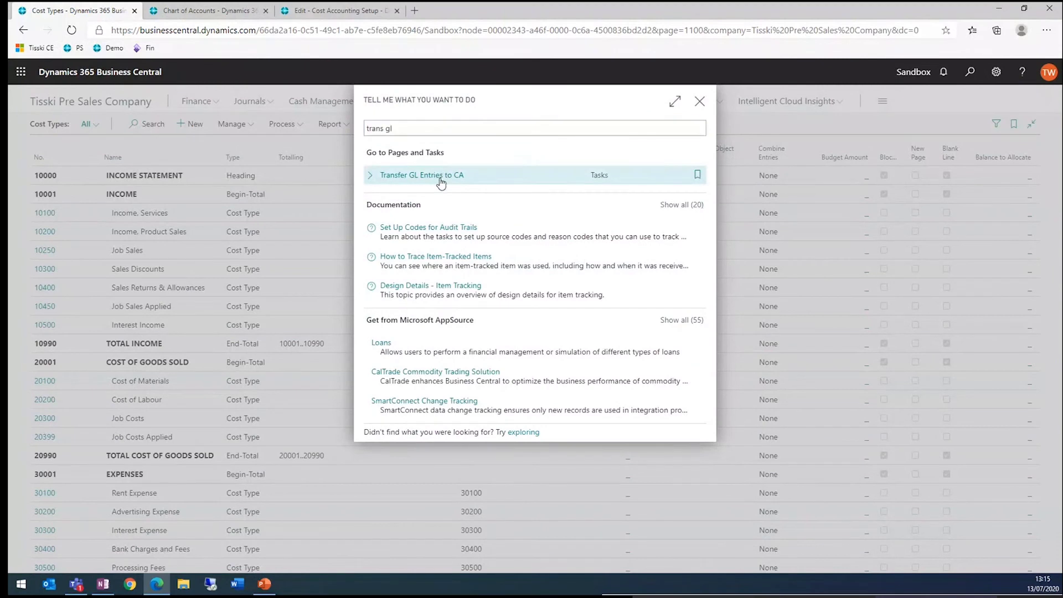
click(590, 380)
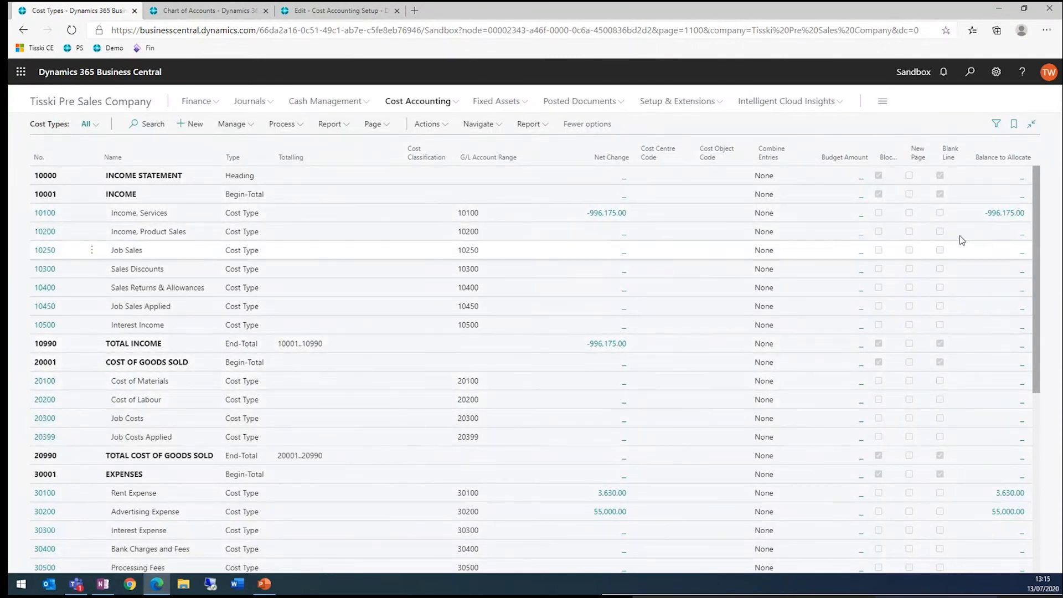
Compare the net change values of the Chart of Accounts' Costs view with those of the cost types
click(214, 11)
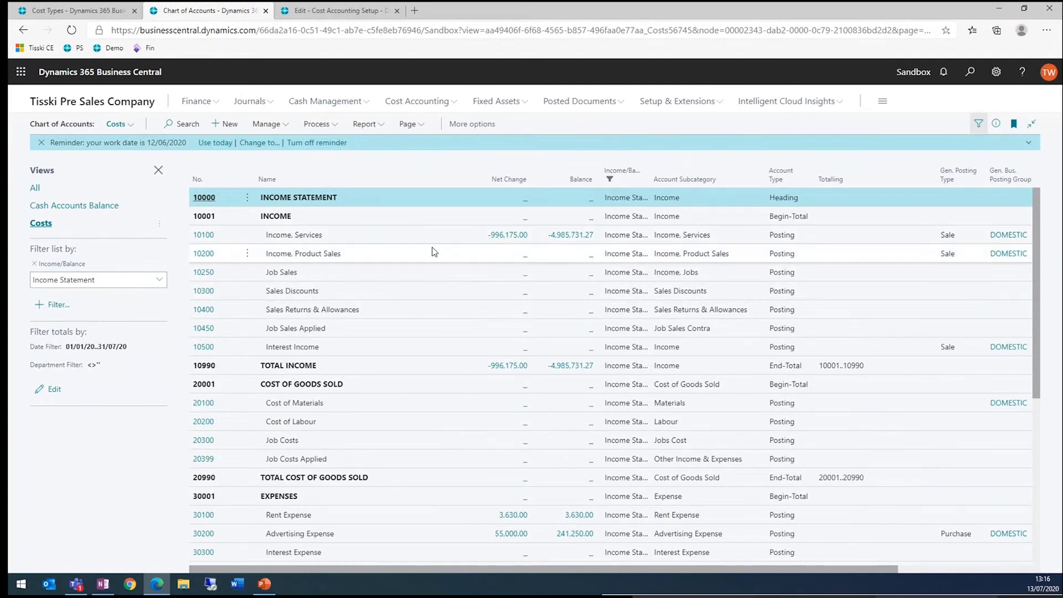
scroll(434, 252, down, 3)
scroll(363, 410, down, 2)
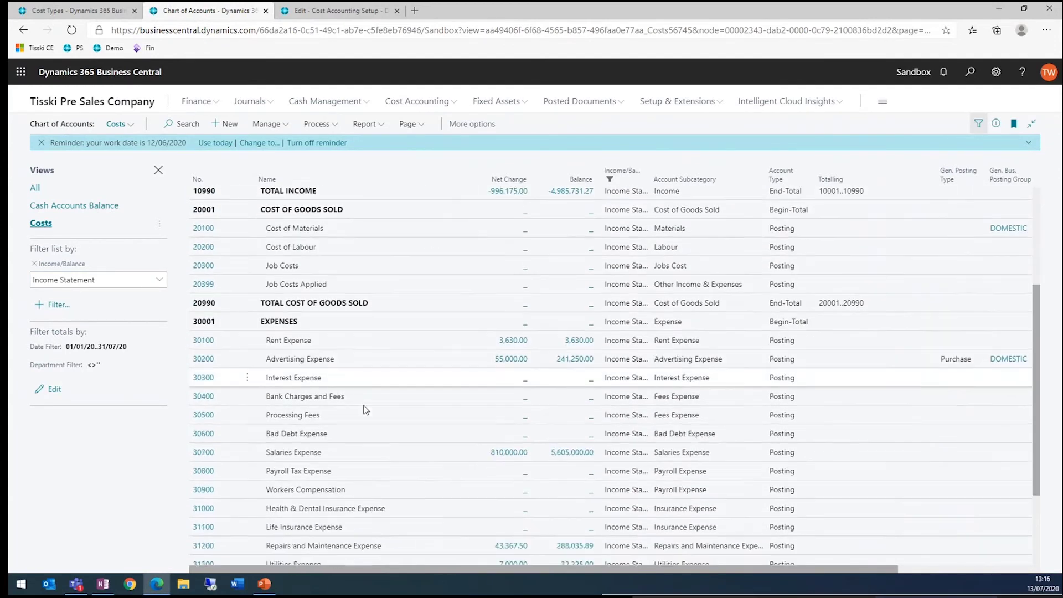
click(78, 10)
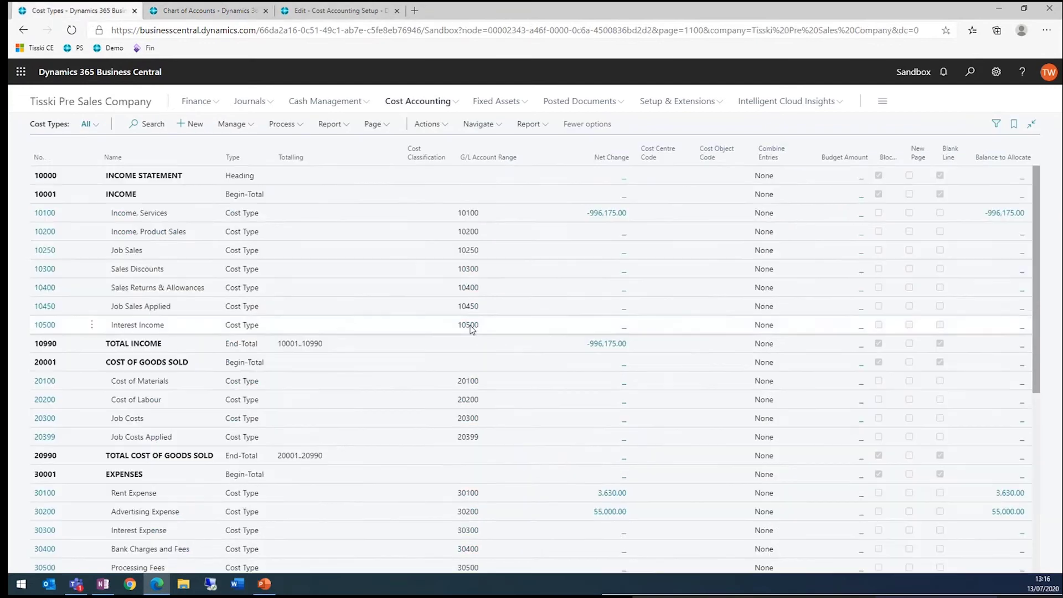
scroll(457, 322, down, 2)
scroll(454, 317, down, 2)
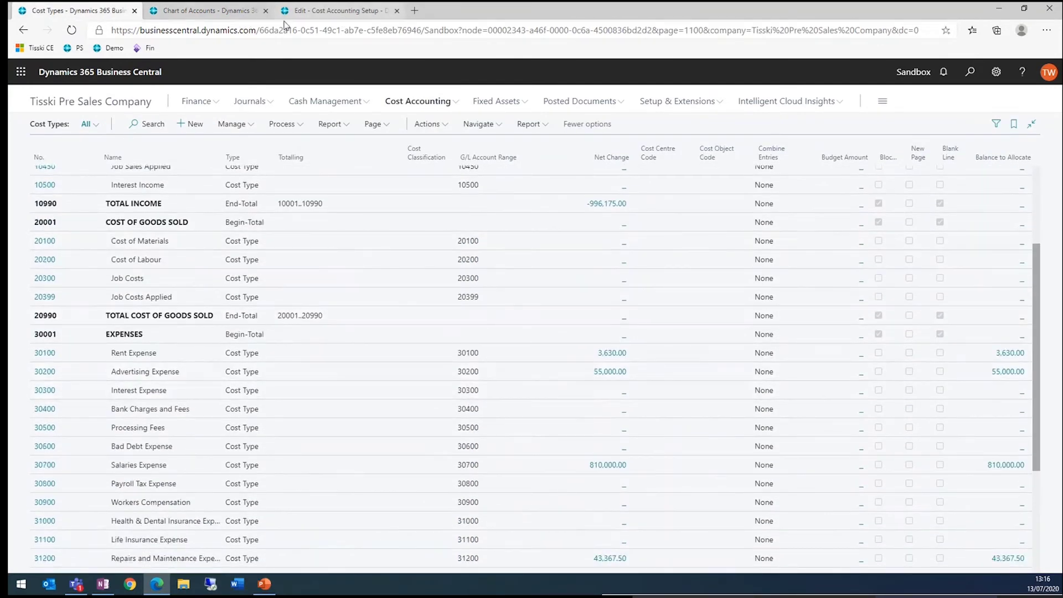
click(240, 14)
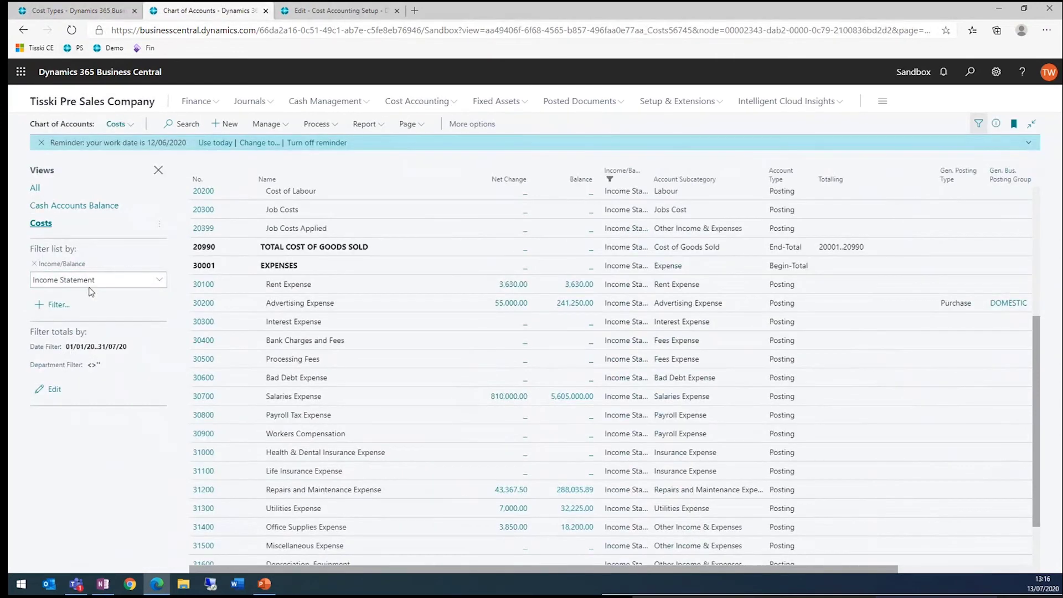
click(76, 11)
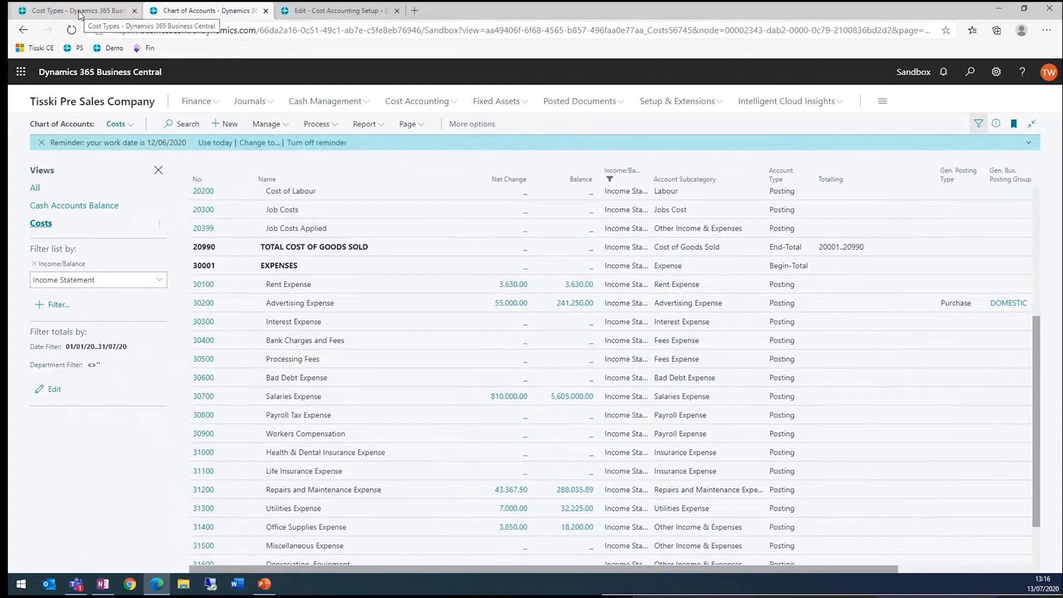
Review the general fields of the Cost Accounting Setup, including the available Align G/L Account options
click(343, 11)
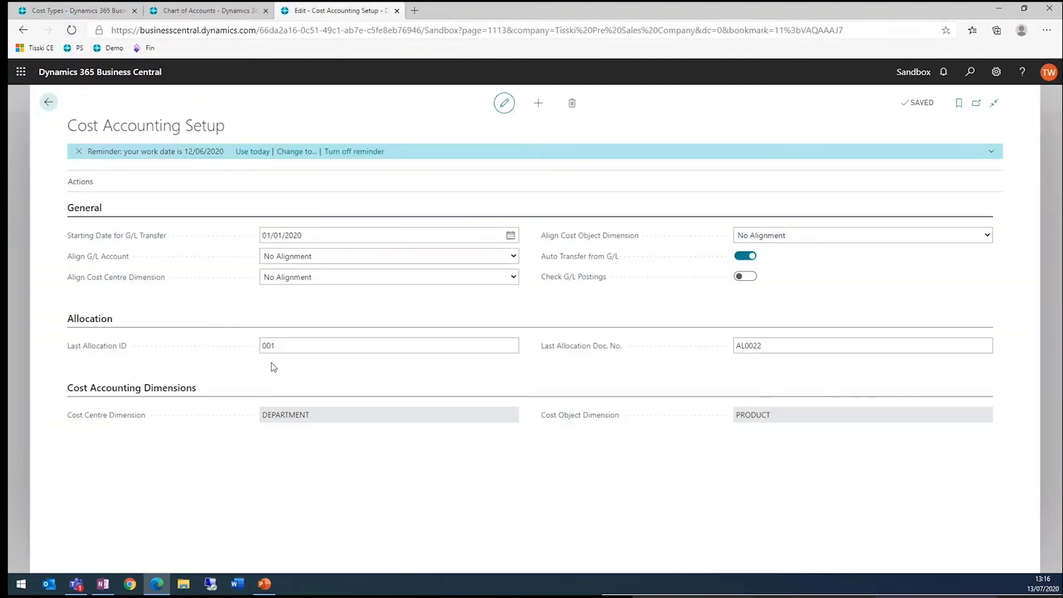
click(309, 237)
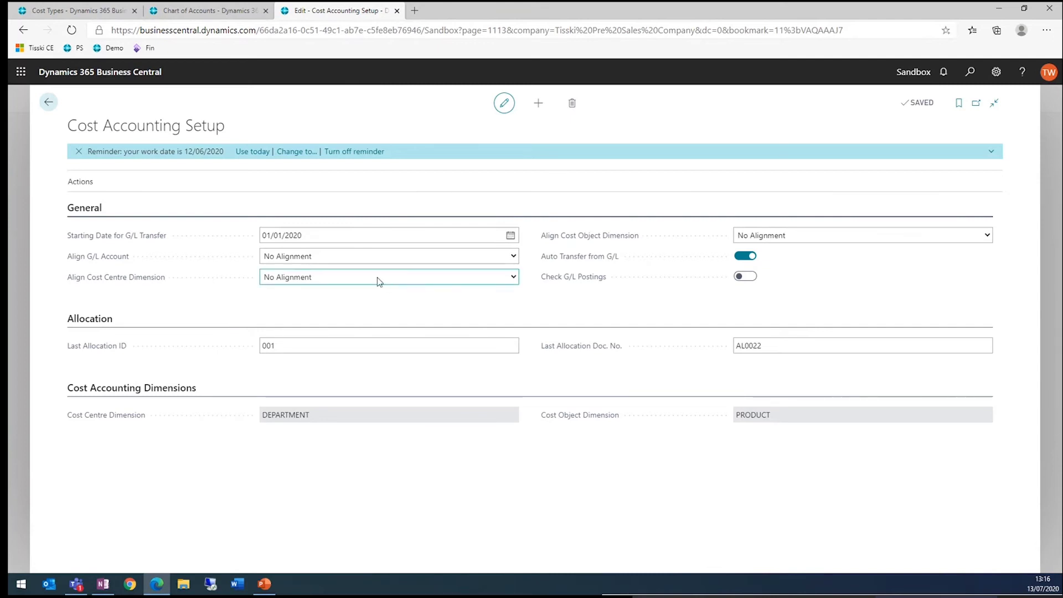
click(357, 260)
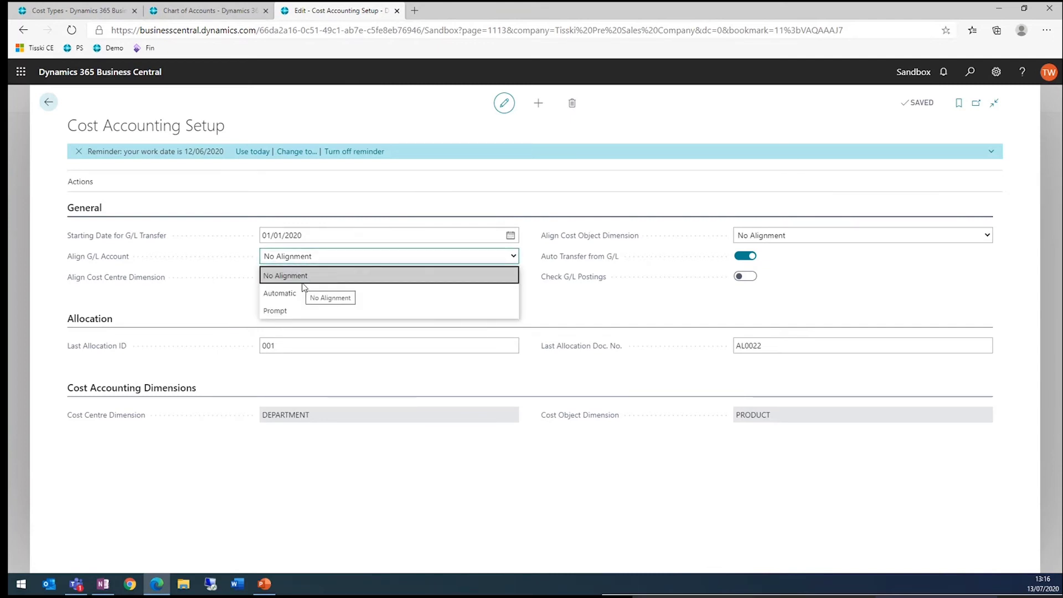
click(574, 315)
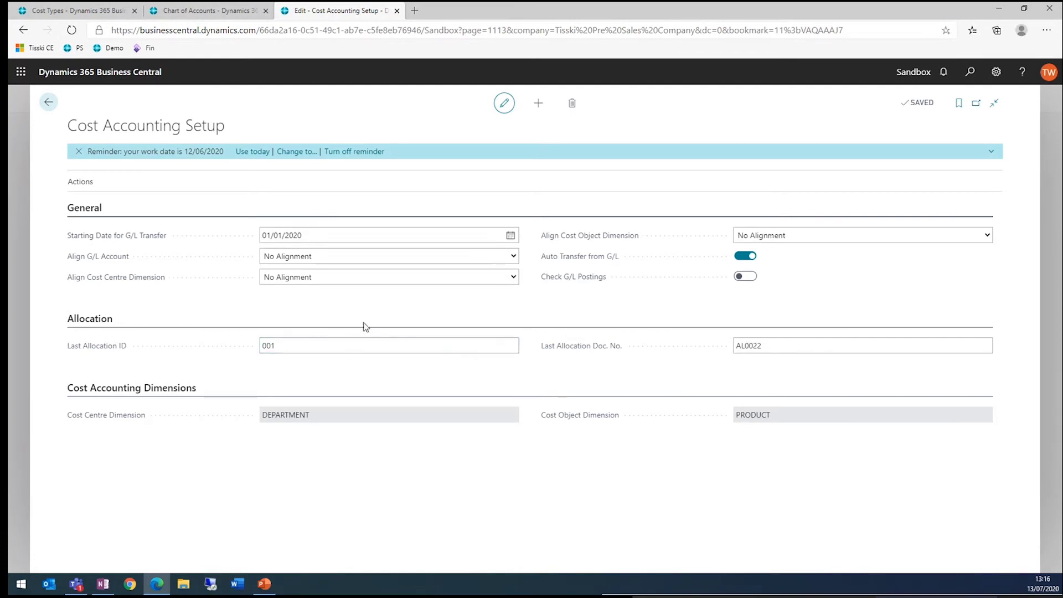
Look through the Cost Centres, Cost Objects and Cost Budgets lists of cost accounting
click(101, 13)
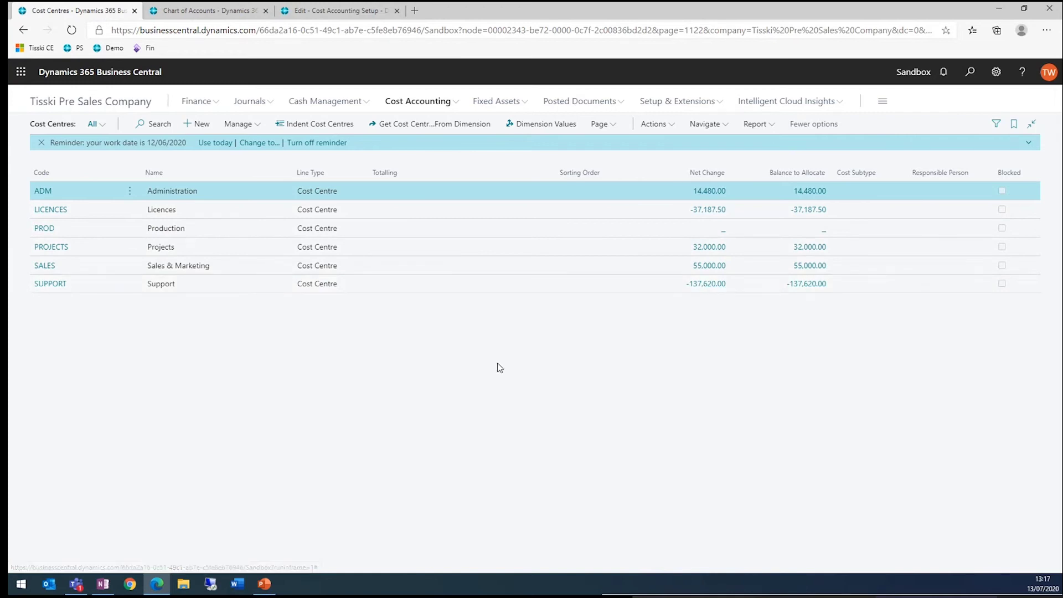
click(420, 103)
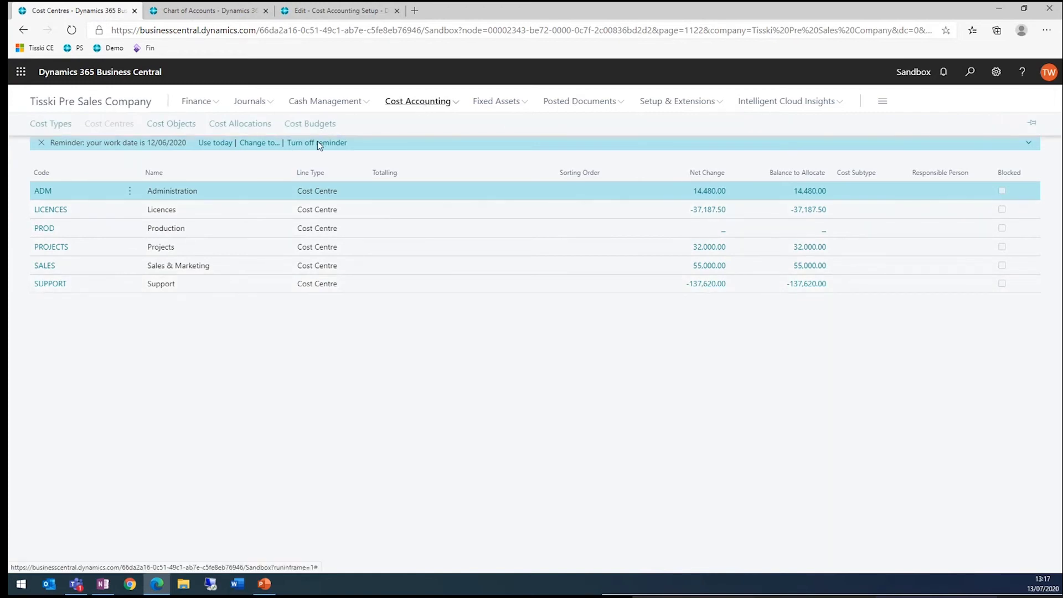
click(182, 125)
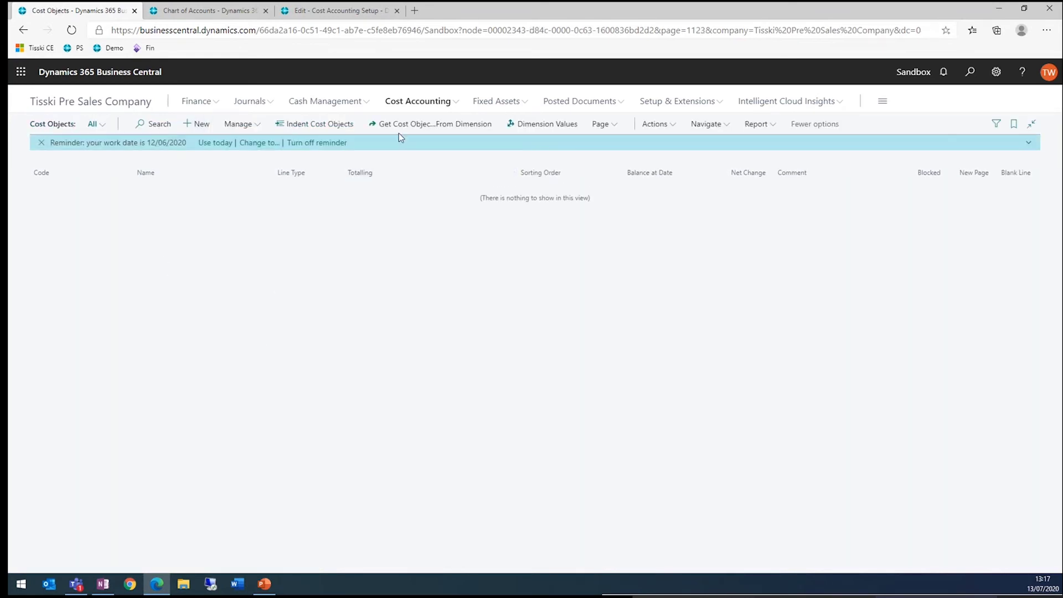
click(450, 102)
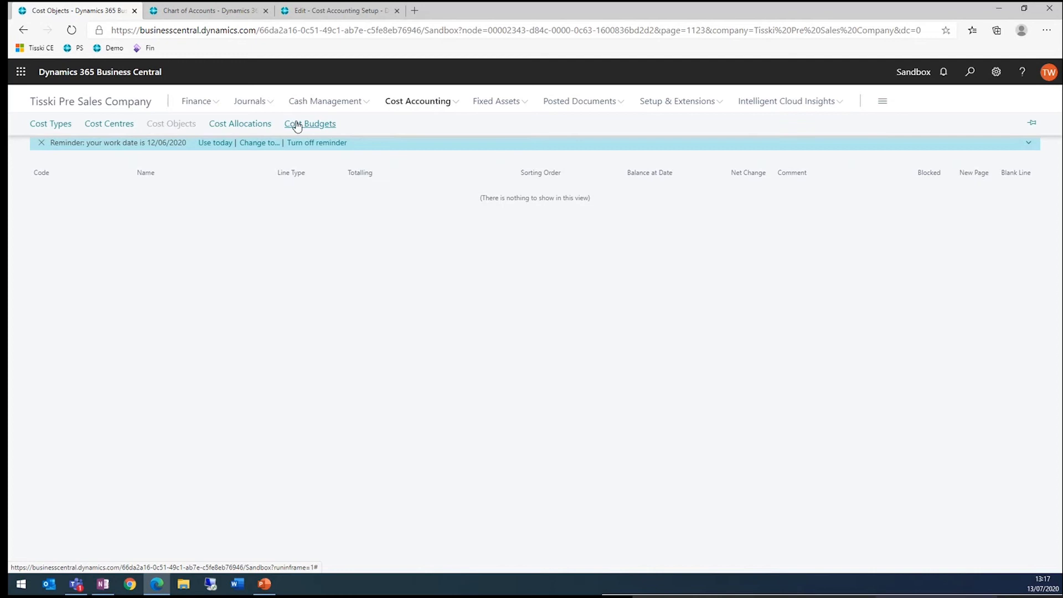
click(298, 125)
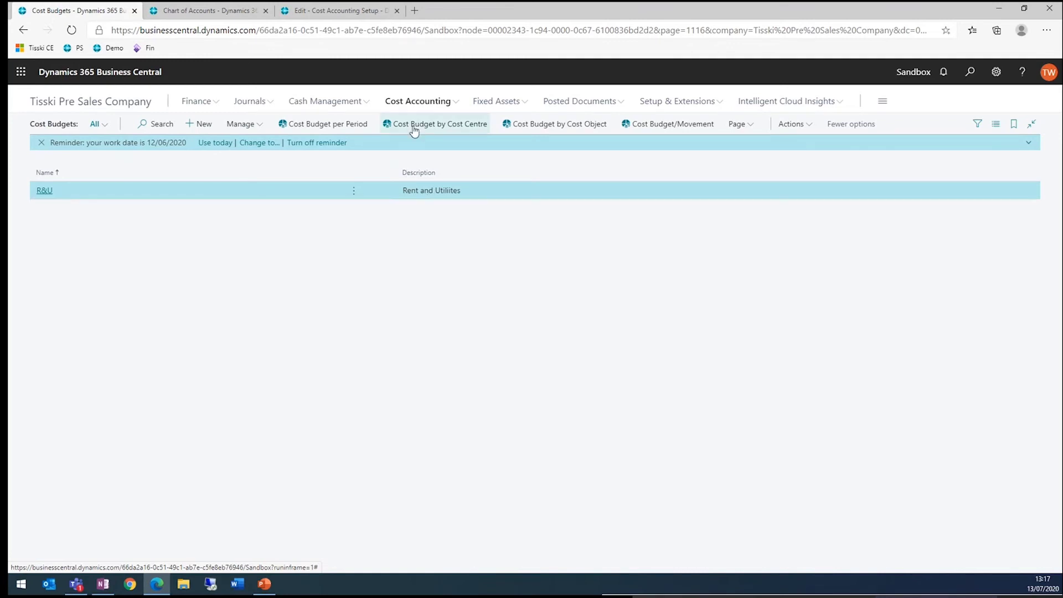
Examine the RENT cost allocation's target lines and their share percentages, and return to the Cost Allocations list
click(418, 102)
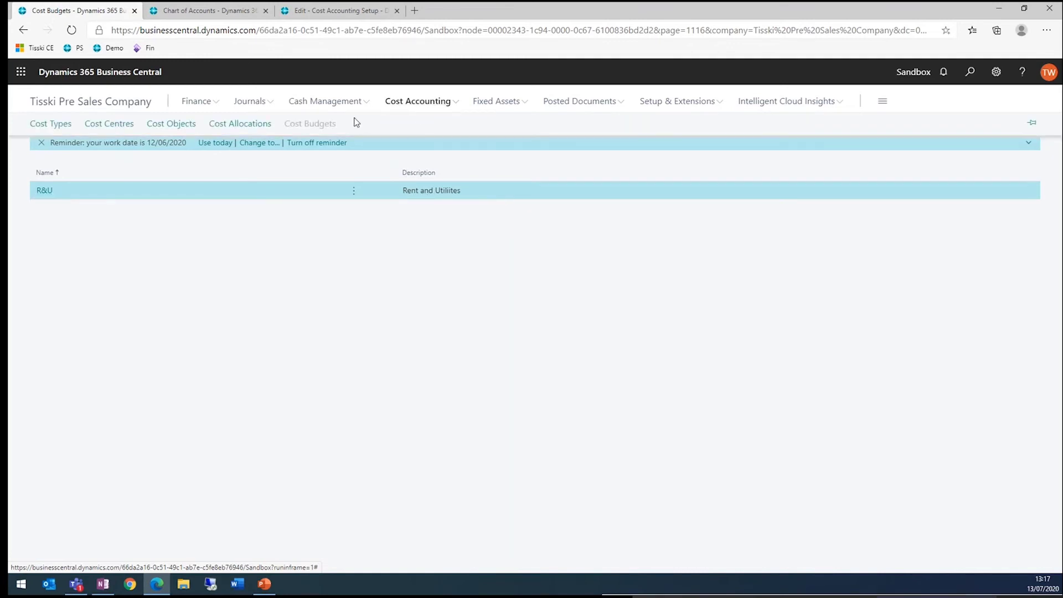
click(260, 124)
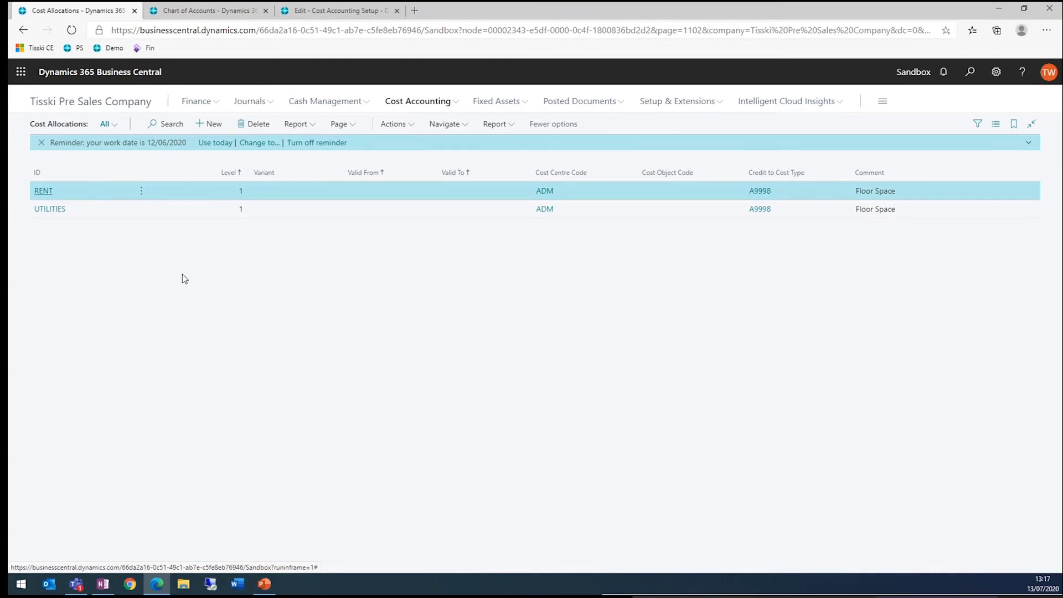
click(44, 191)
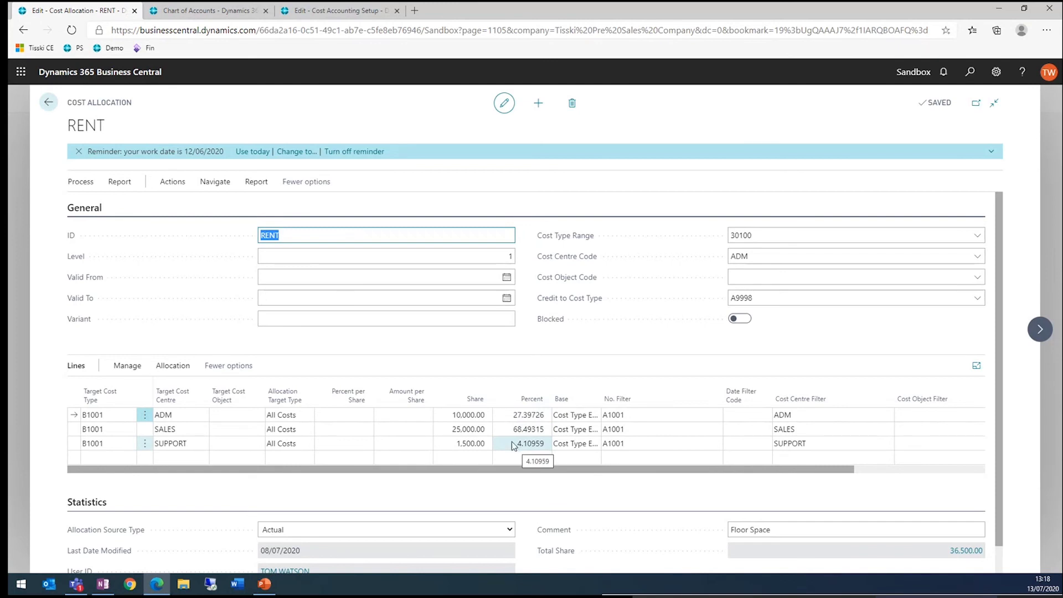
click(48, 102)
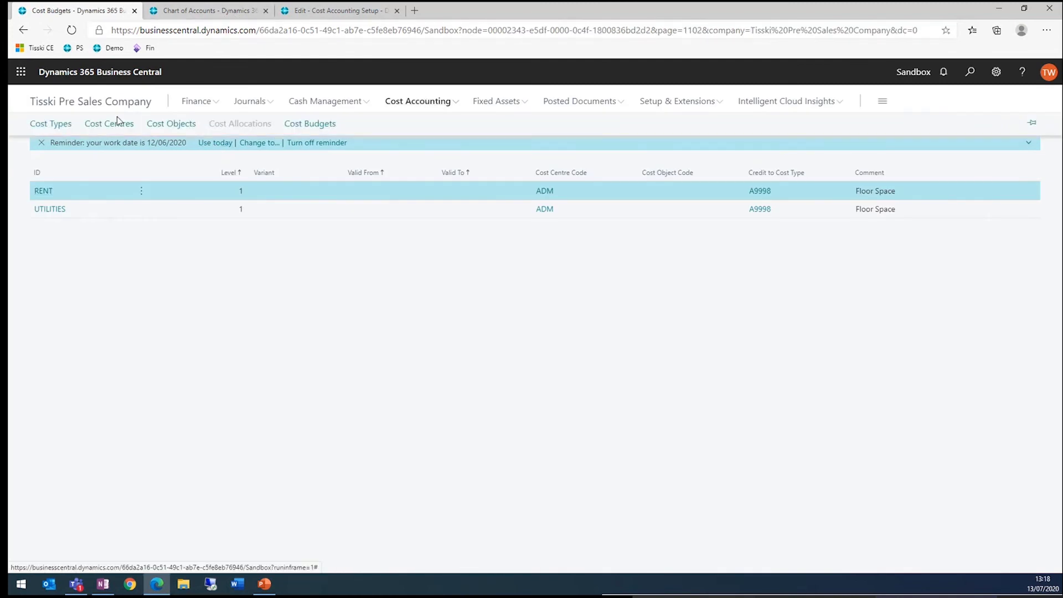
Check the balances to allocate of the expense cost types, such as Rent Expense, in the Cost Types list
click(66, 125)
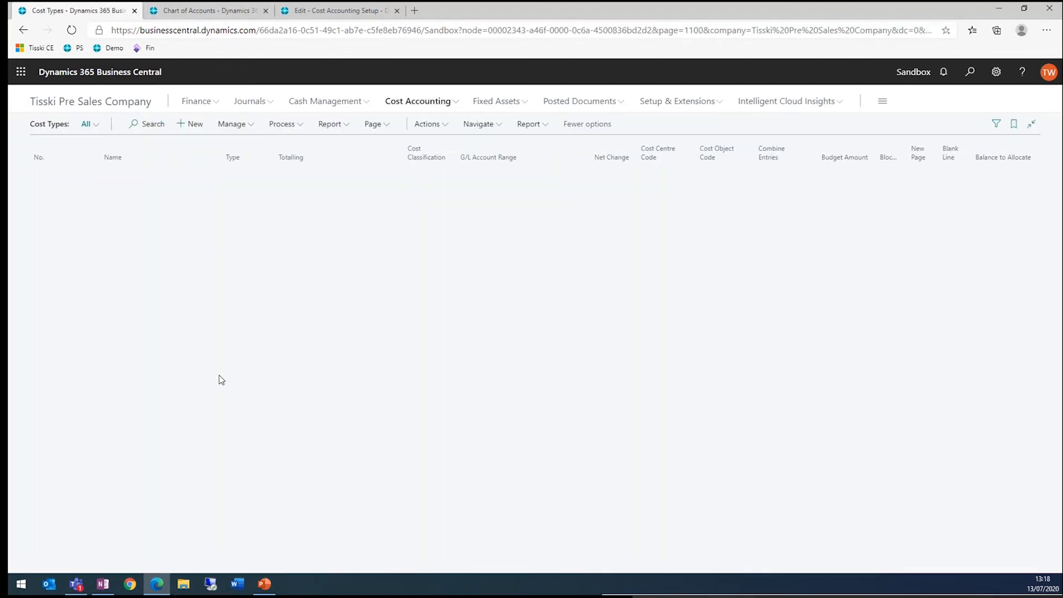
scroll(188, 387, down, 5)
scroll(185, 392, down, 2)
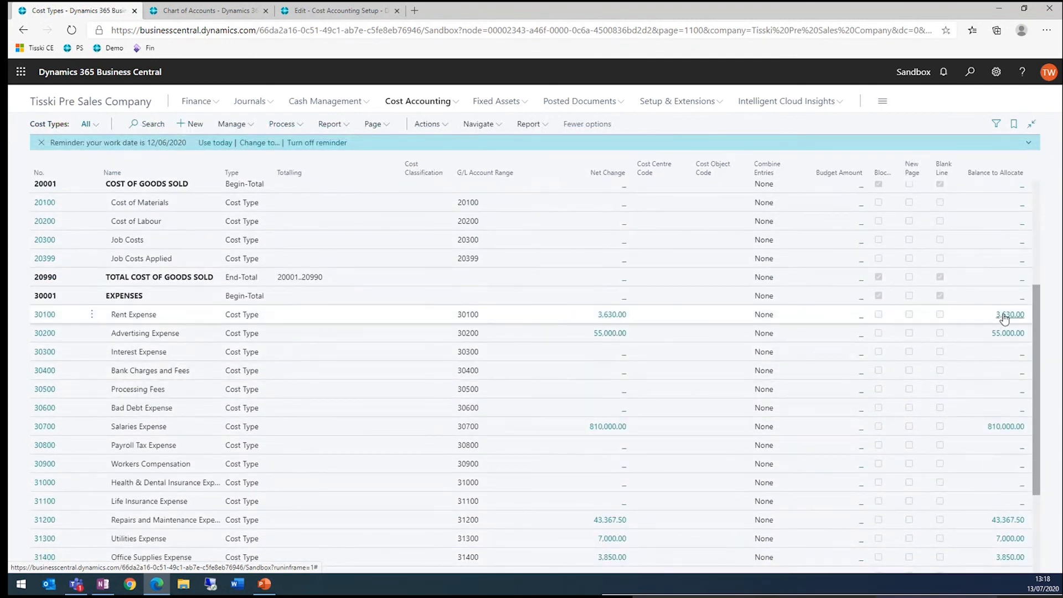
Run the Allocate Costs task for allocation levels 1 to 99 with allocation date 12/06/2020
click(969, 72)
text(a)
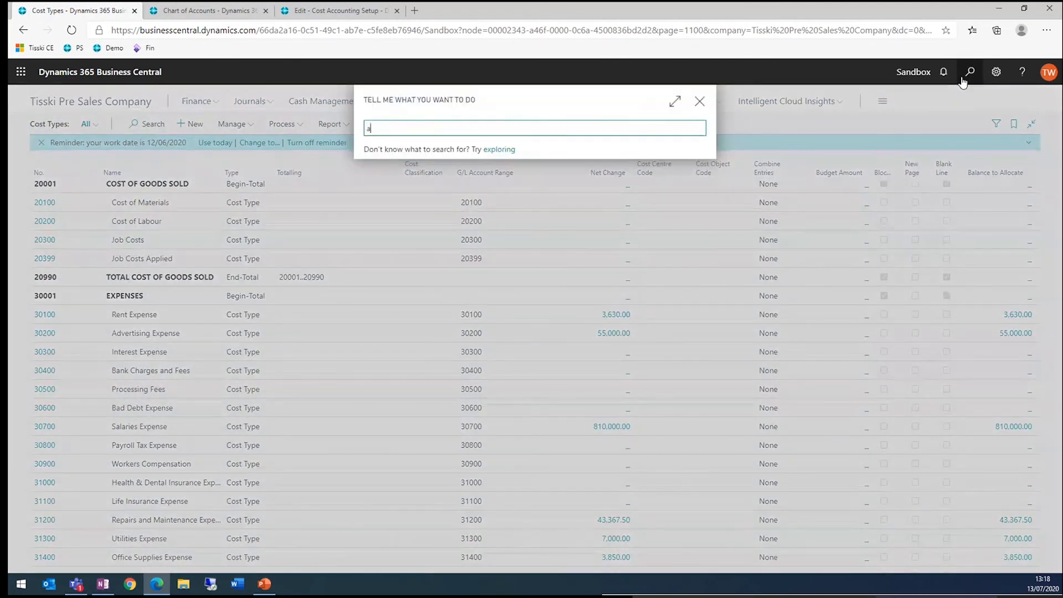
text(llocate cost)
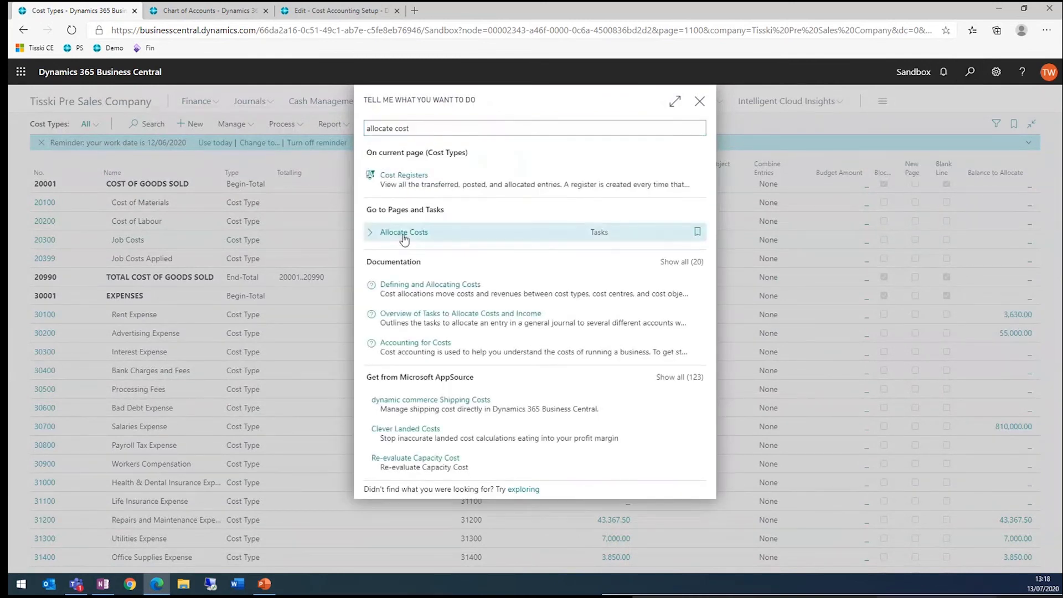
click(410, 232)
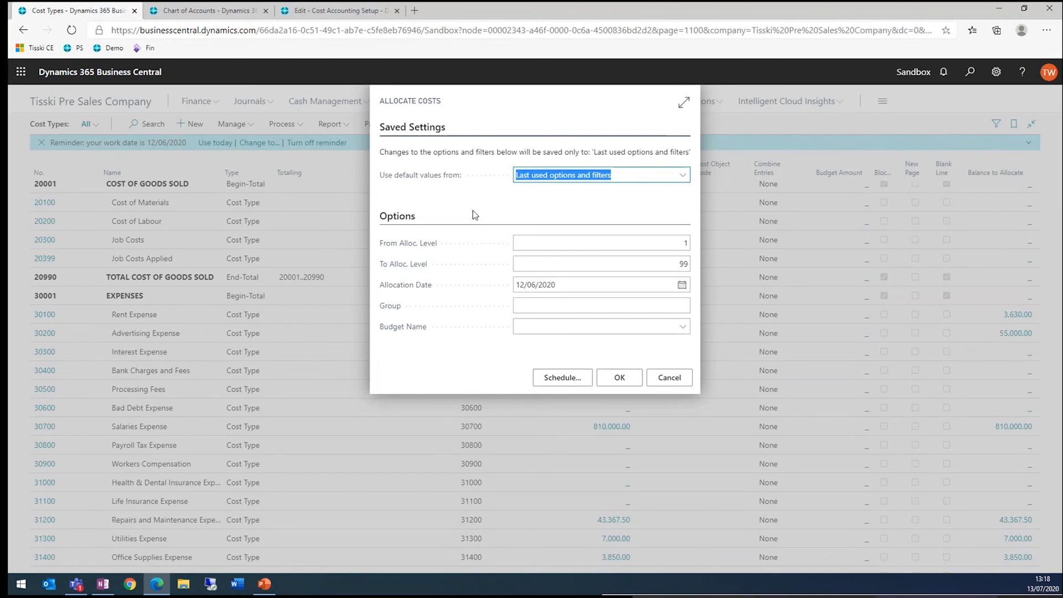
click(629, 378)
click(586, 360)
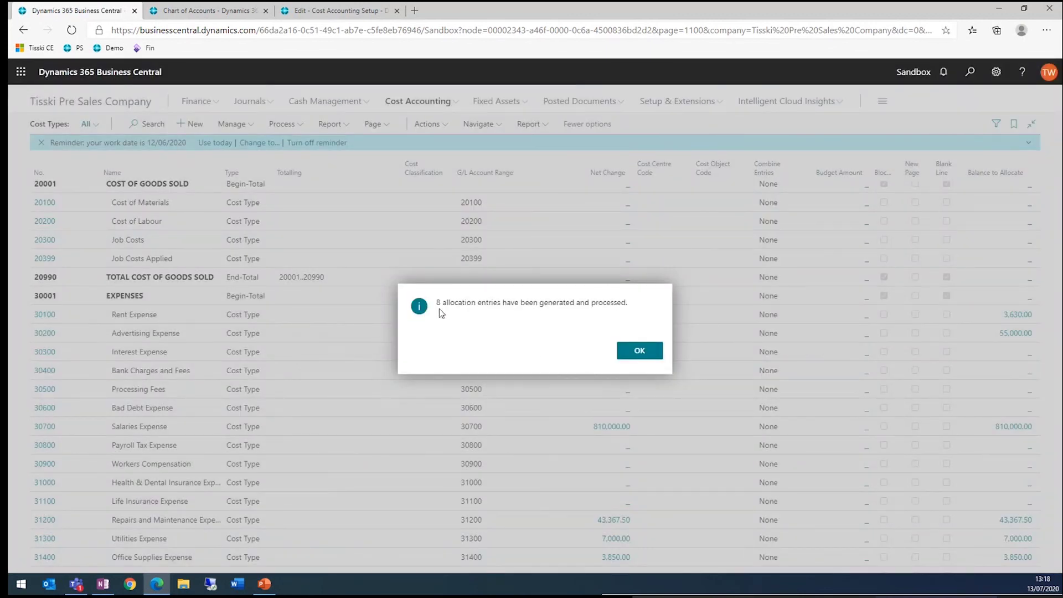
click(642, 352)
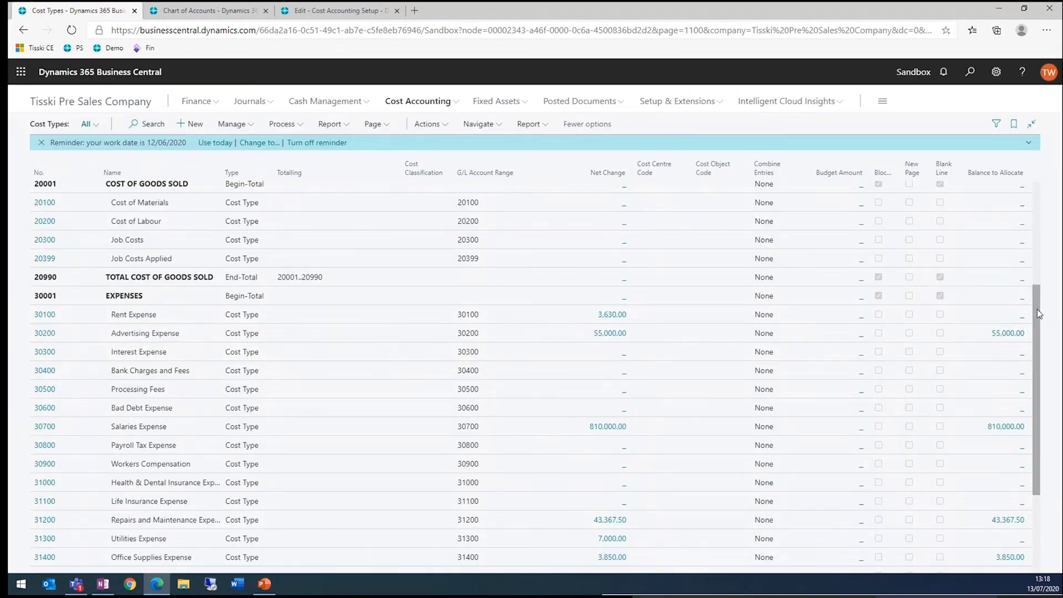
Examine the cost entries behind the net change of Alloc of Rent and Utilities, and view the reports available for cost types
drag(1039, 313, 1036, 391)
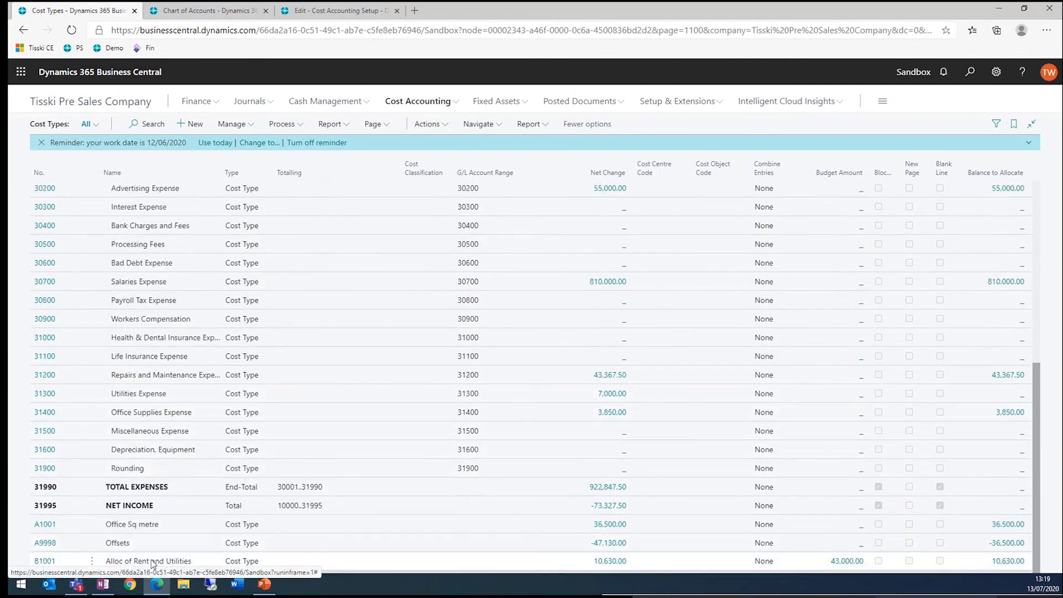
click(609, 562)
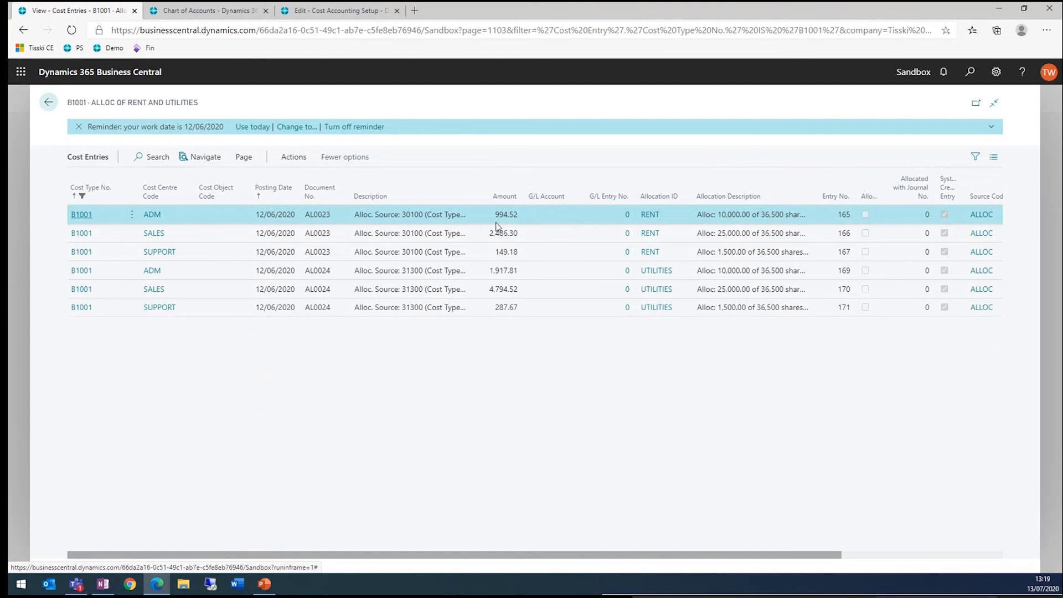
click(56, 106)
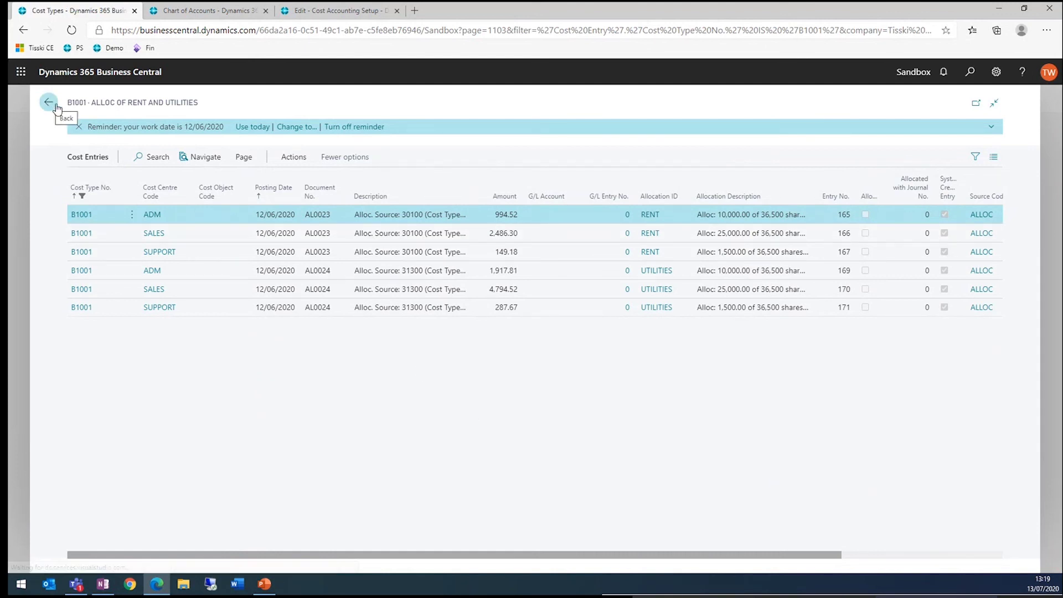
click(339, 124)
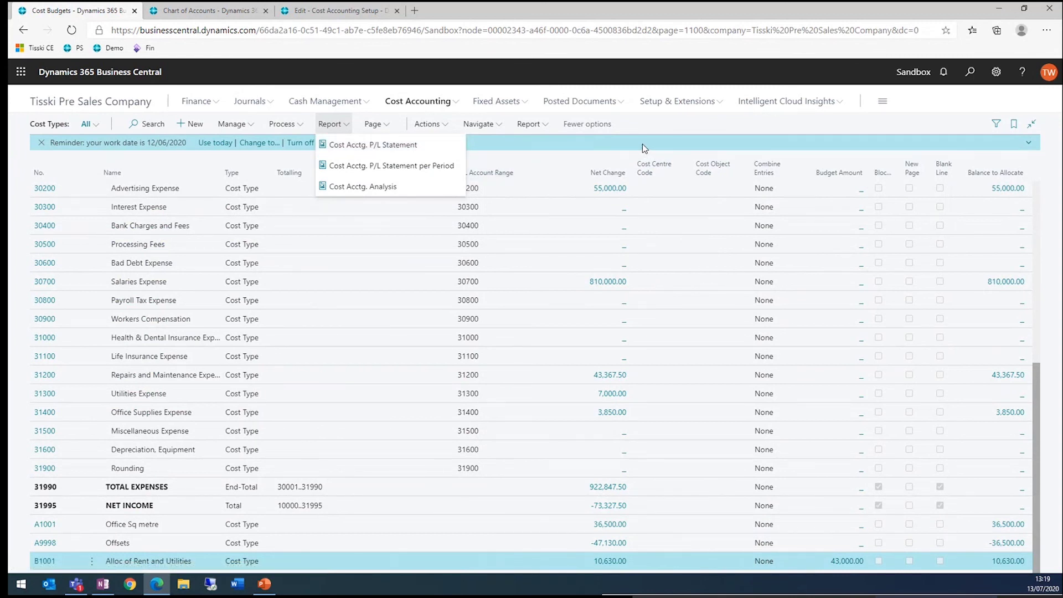
Open the COST account schedule from the Account Schedules list and display its overview
click(336, 12)
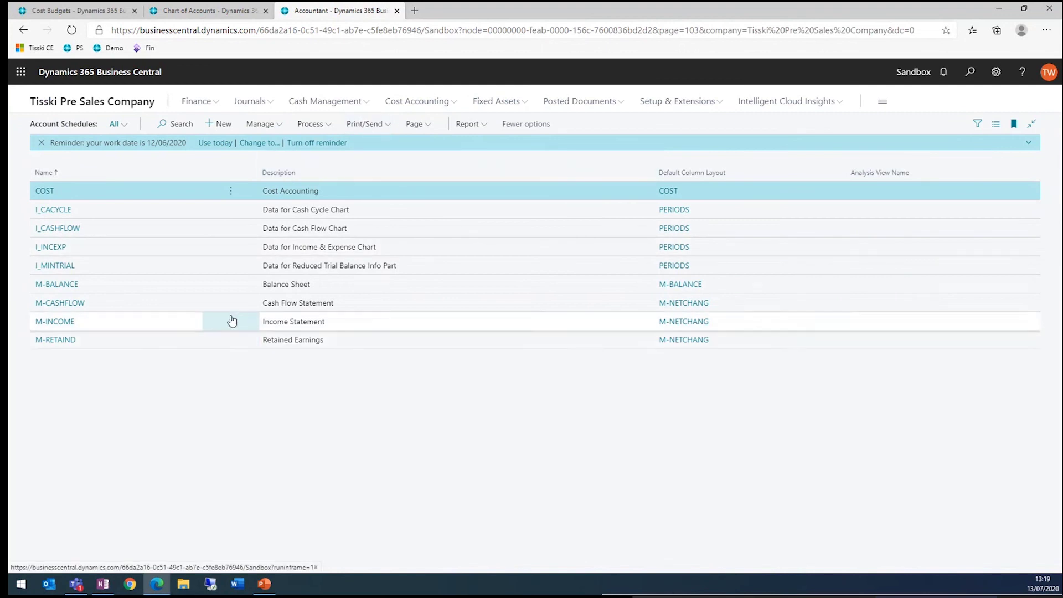
click(45, 192)
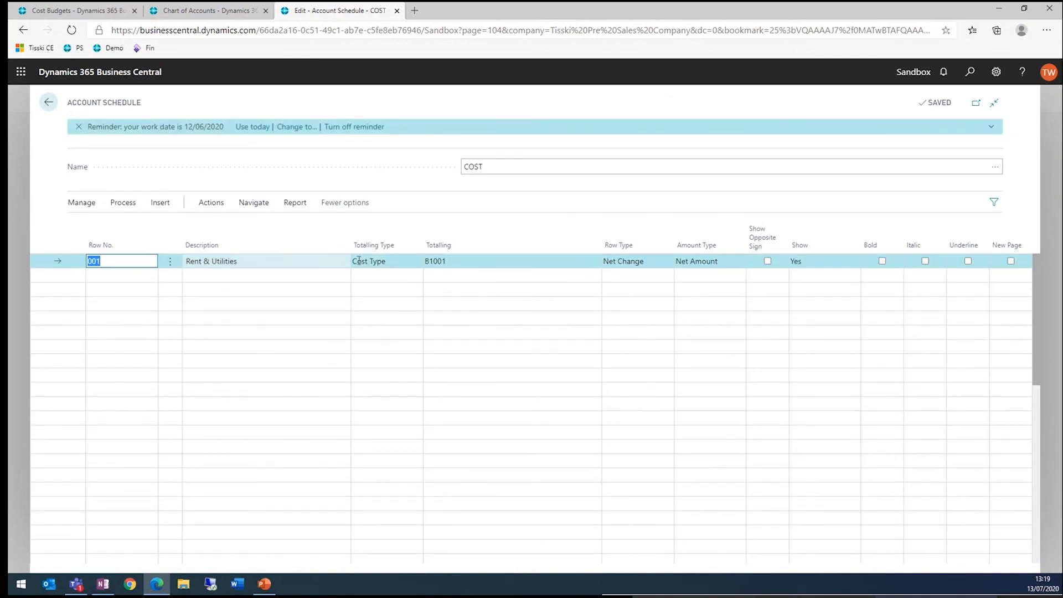
click(128, 206)
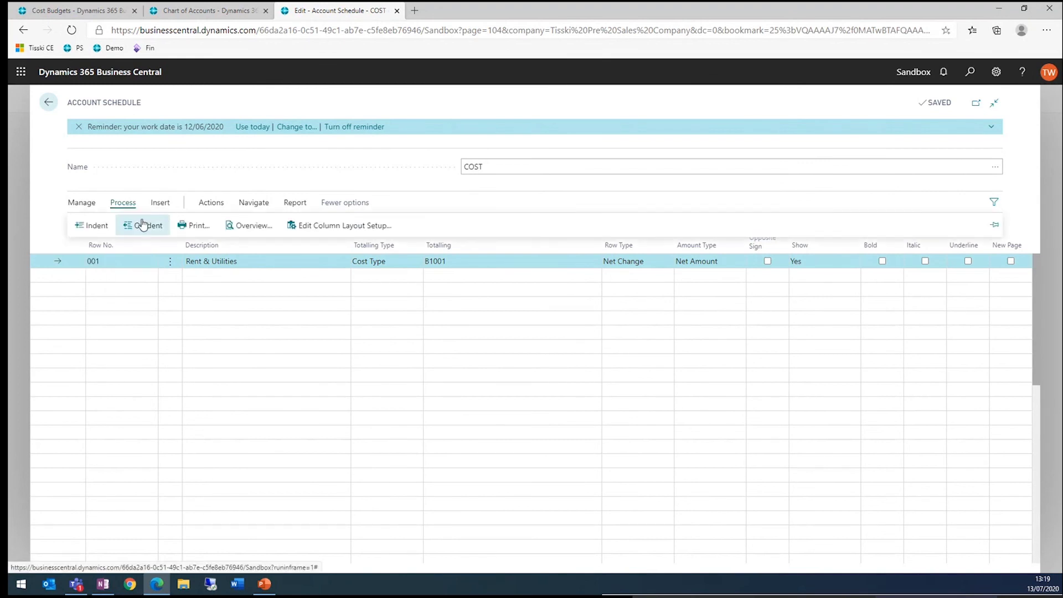
click(241, 224)
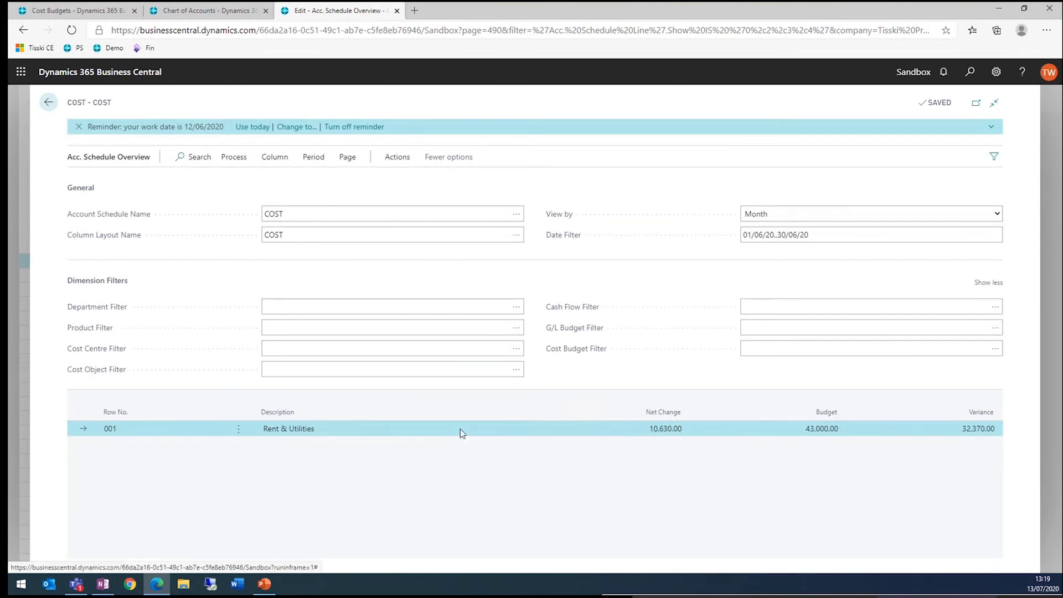
Filter the COST account schedule overview by cost centre ADM and cost budget R&U
click(350, 341)
click(59, 356)
click(391, 346)
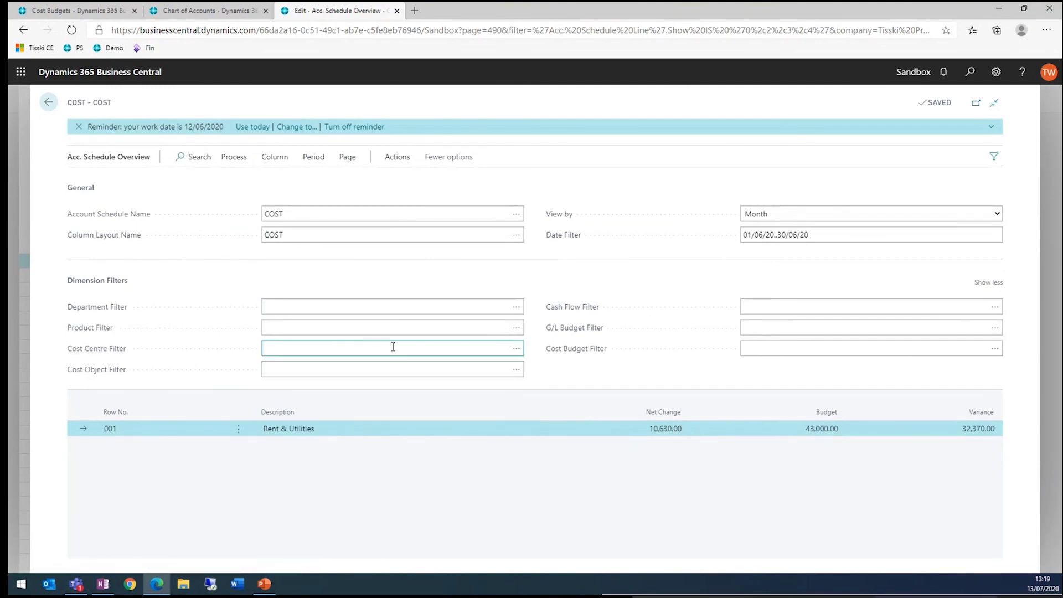
click(516, 350)
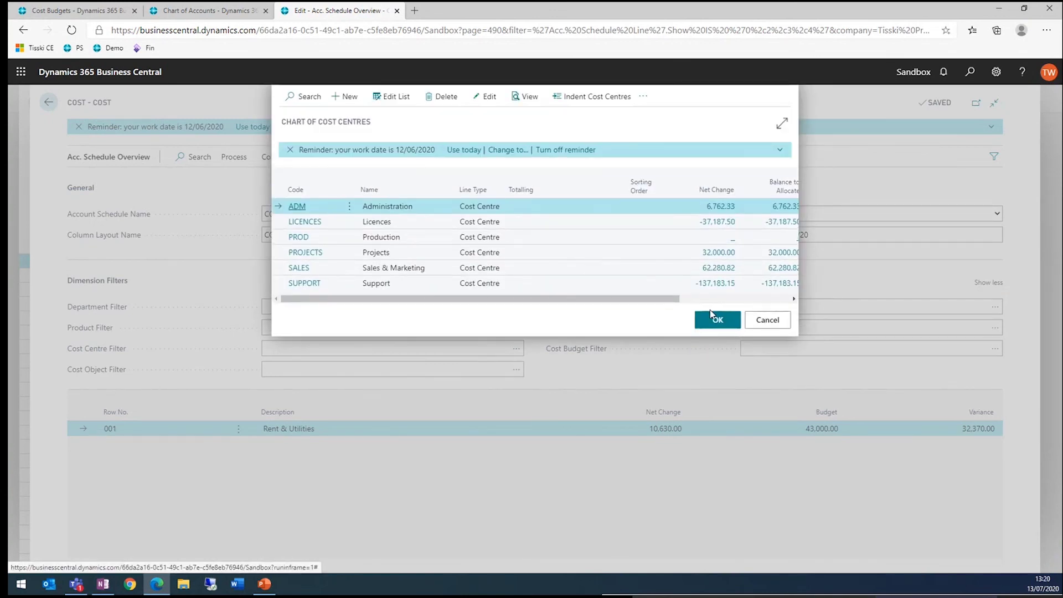
click(713, 320)
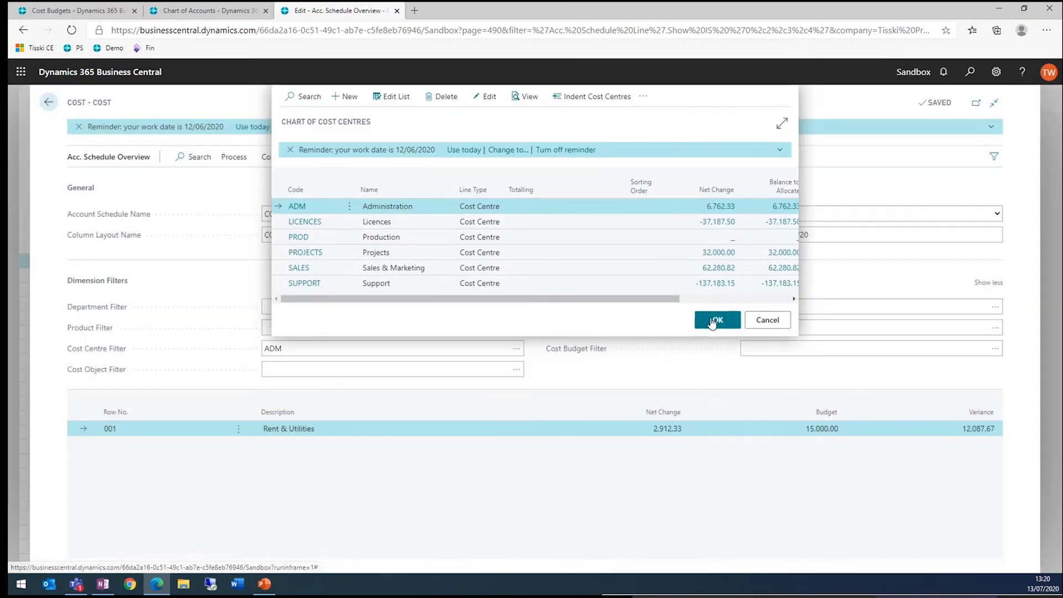
click(827, 349)
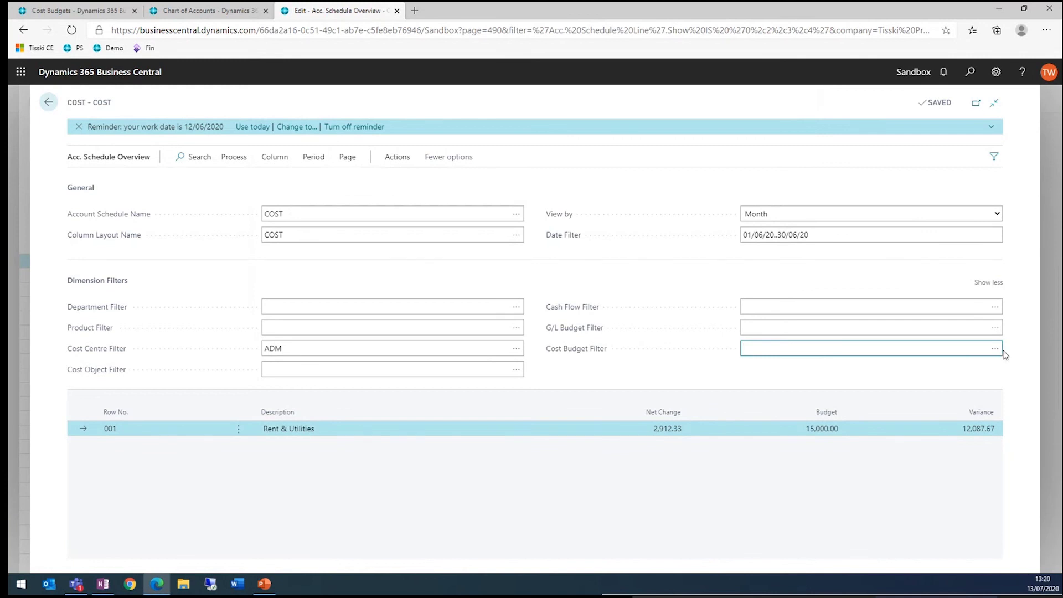
click(996, 349)
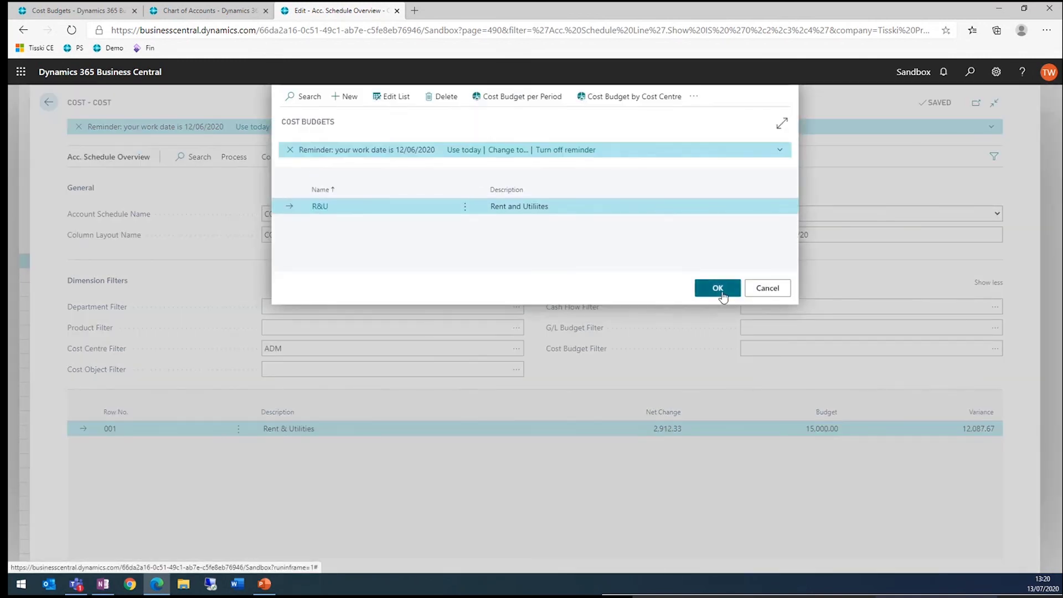
click(719, 289)
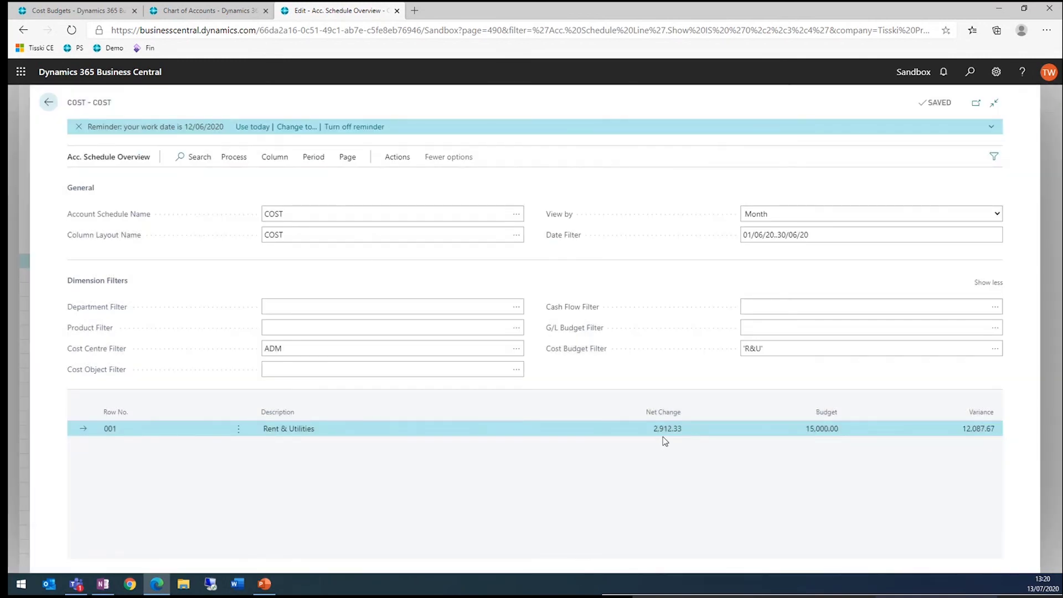